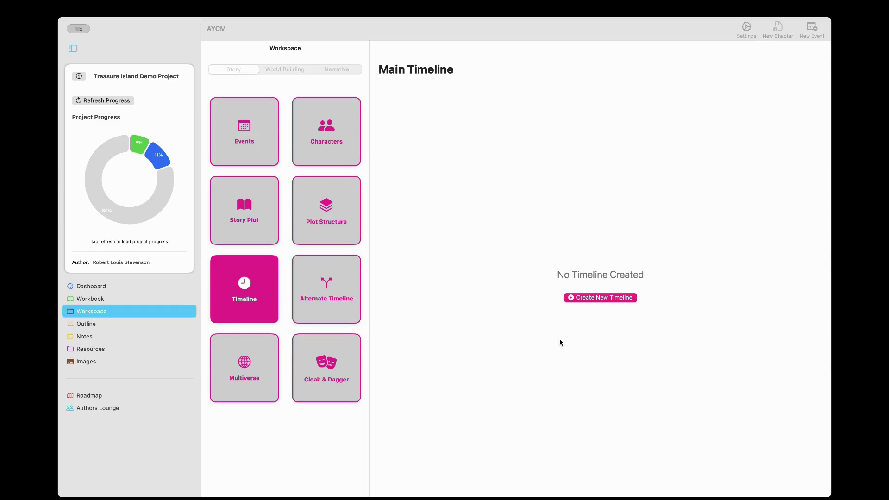
Start a new timeline for the project and name it Main Timeline.
left_click(559, 343)
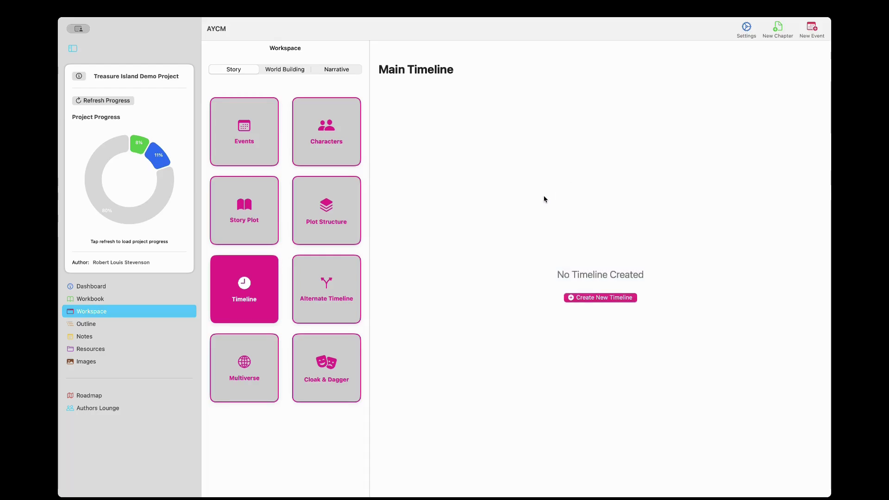
left_click(609, 297)
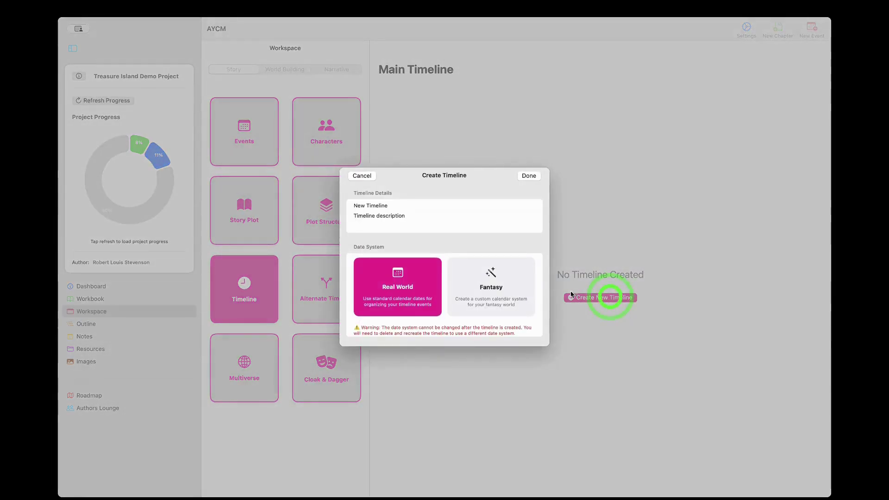
left_click(389, 206)
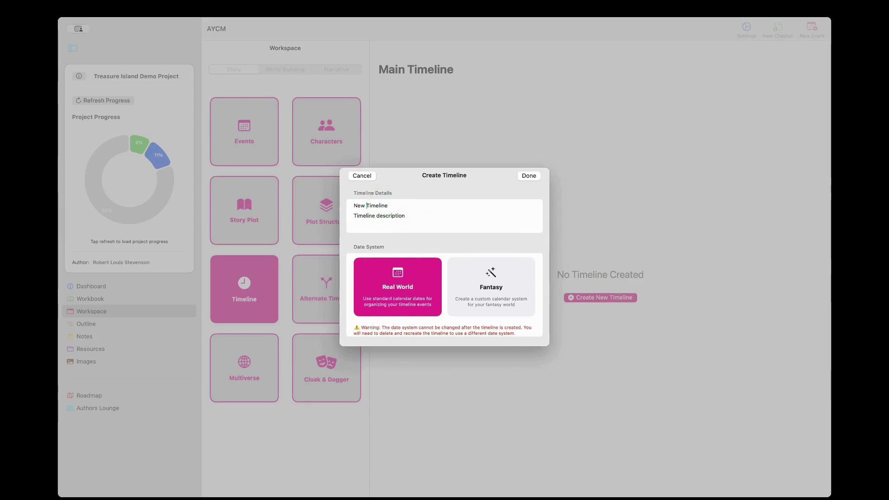
key("BackSpace")
key("BackSpace")
key("BackSpace")
key("BackSpace")
type("Main")
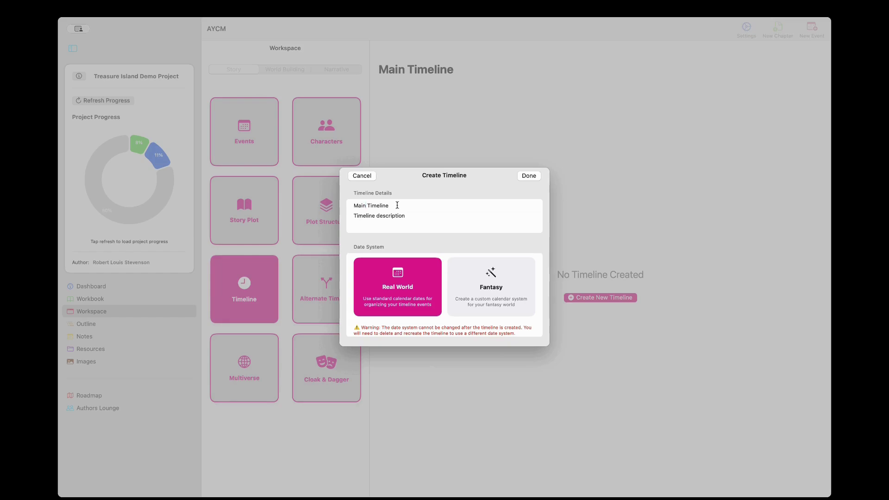
Choose the Real World date system and create the timeline.
left_click(411, 215)
left_click(489, 278)
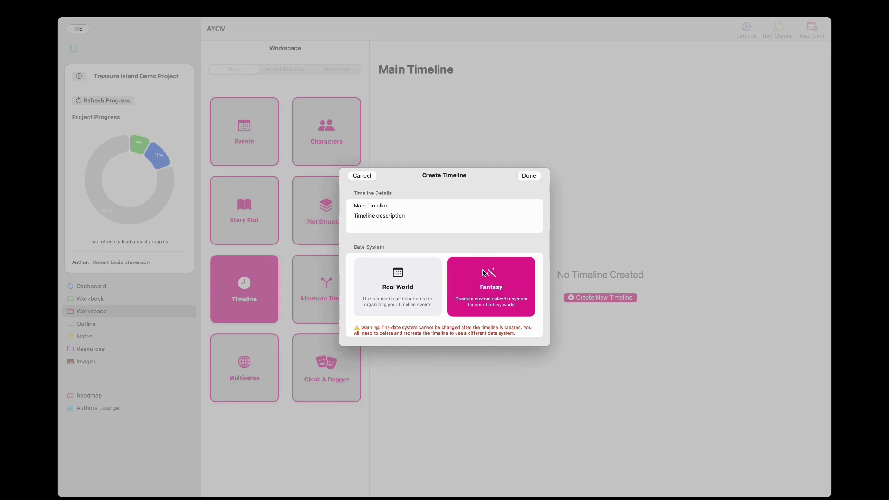
left_click(402, 283)
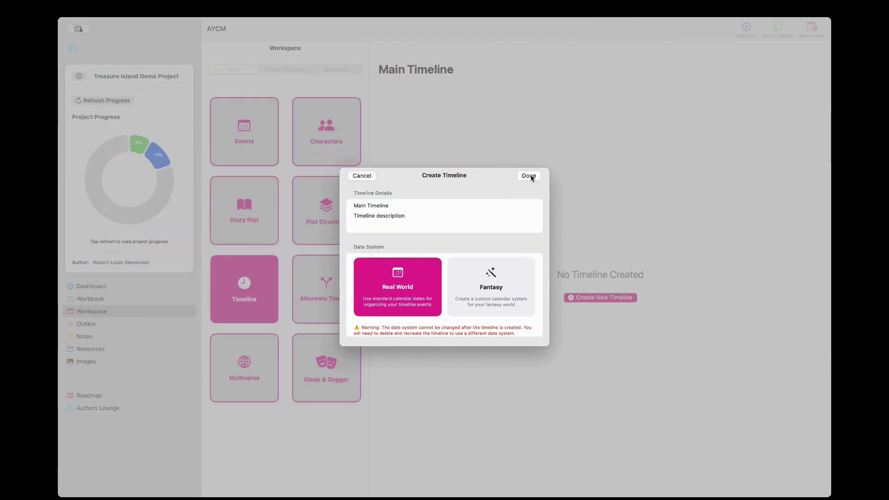
left_click(529, 176)
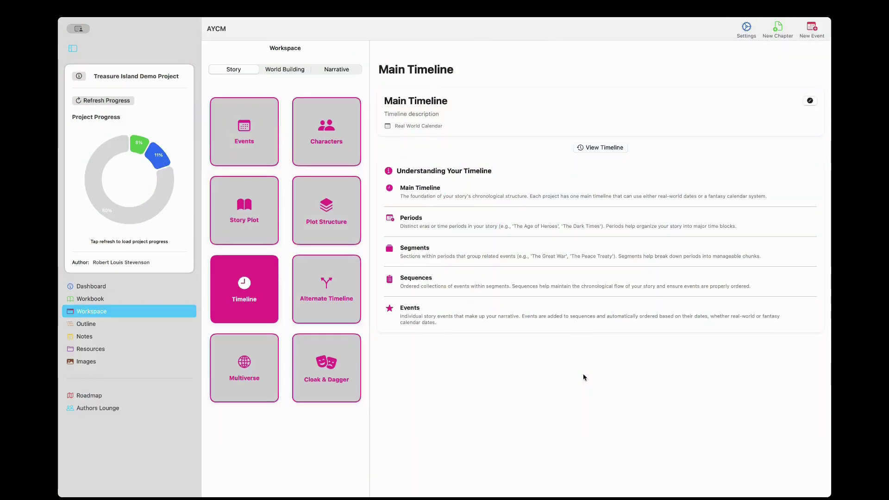
Open the timeline and add a period named The Dark Ages, described as "This Periods description", running from Jul 14, 1900 to Jul 14, 2000.
left_click(593, 147)
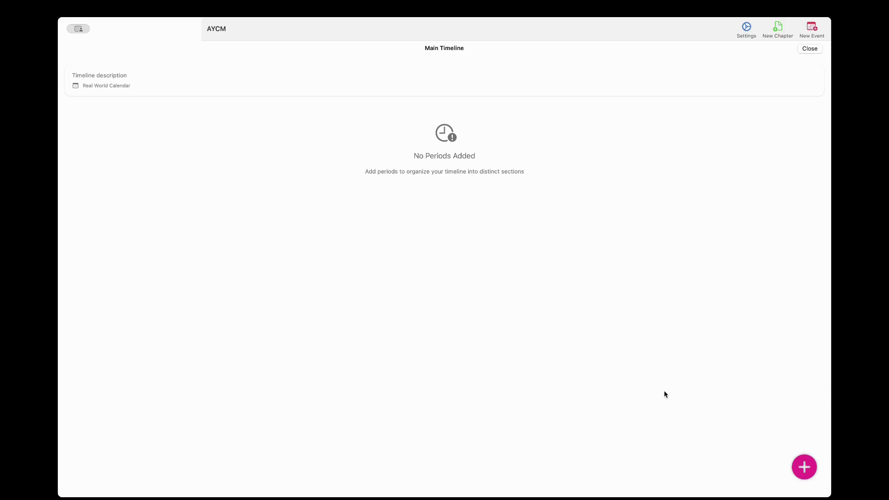
left_click(808, 469)
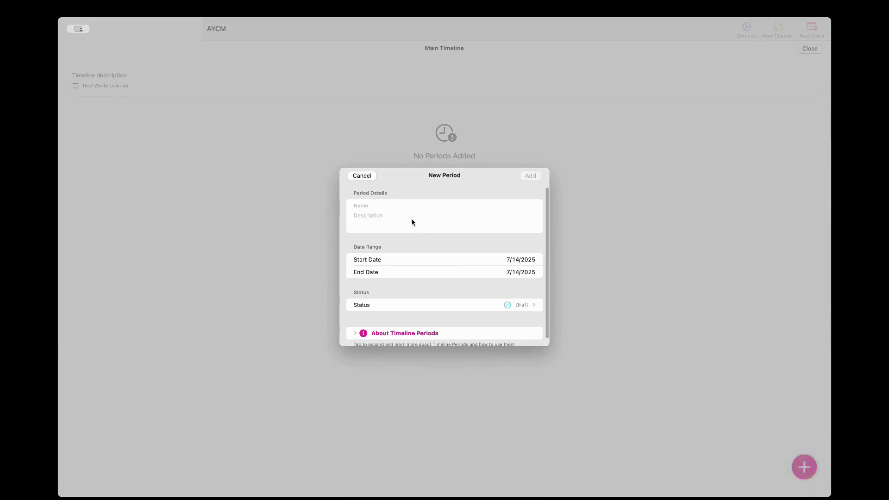
left_click(397, 206)
type("The Dark Ages")
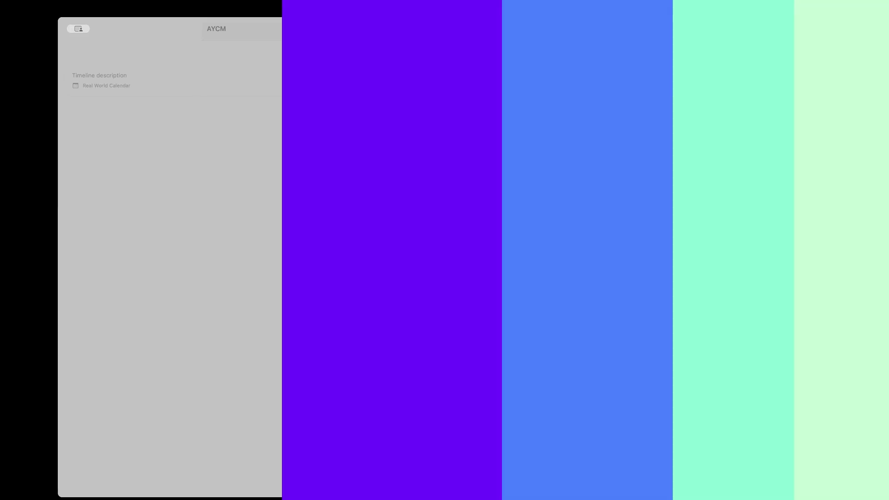
left_click(530, 175)
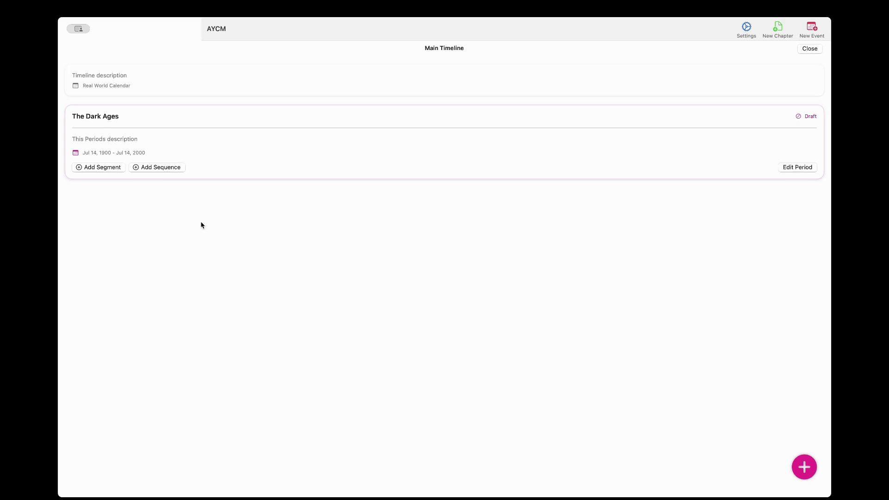
Add a segment named The Light Segment to The Dark Ages period.
left_click(104, 168)
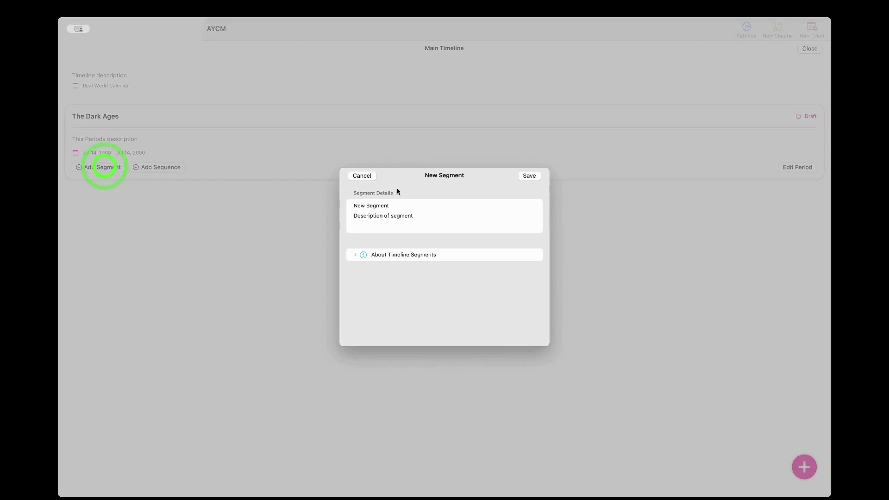
left_click(416, 205)
type("The Light Segment")
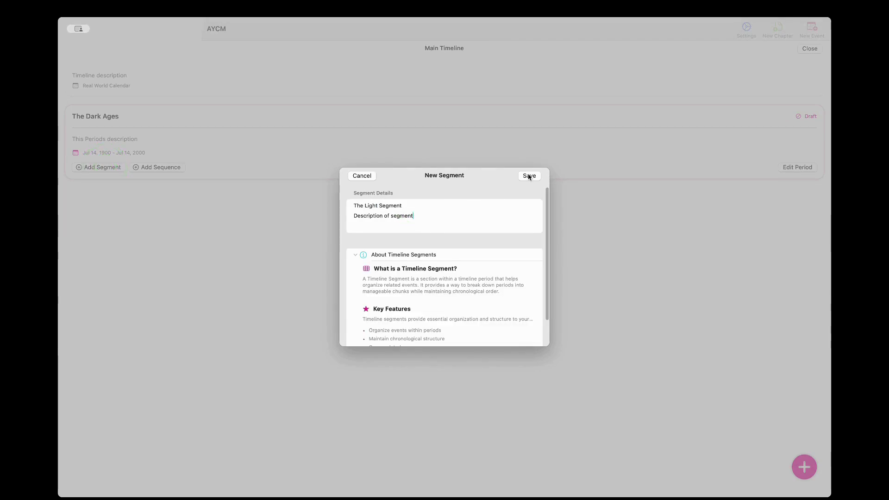
left_click(529, 175)
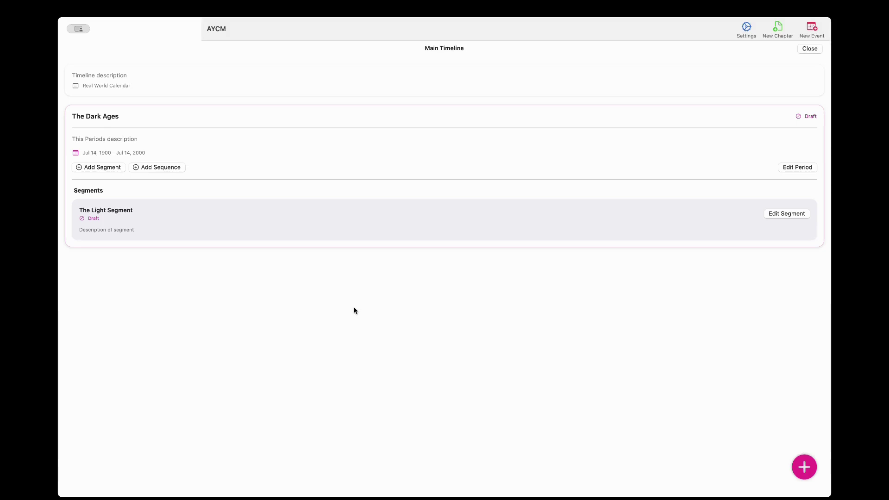
Start a new sequence in The Dark Ages period and title it This New Sequence.
left_click(158, 168)
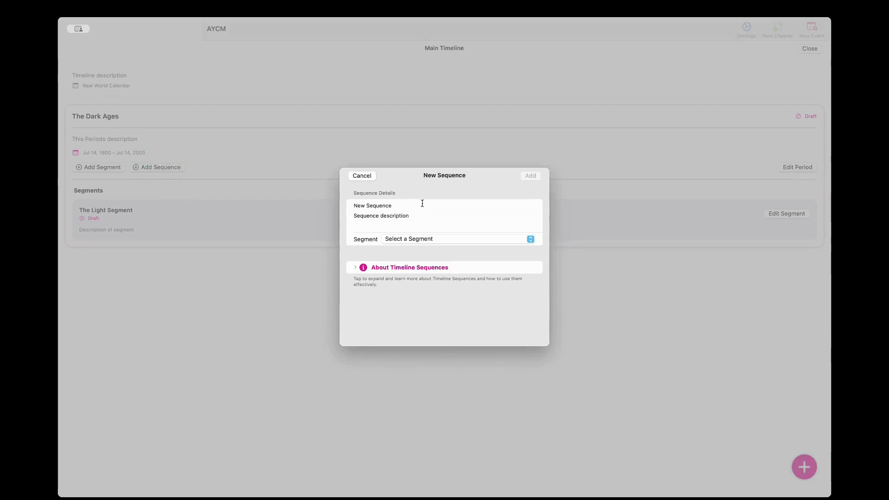
left_click(422, 203)
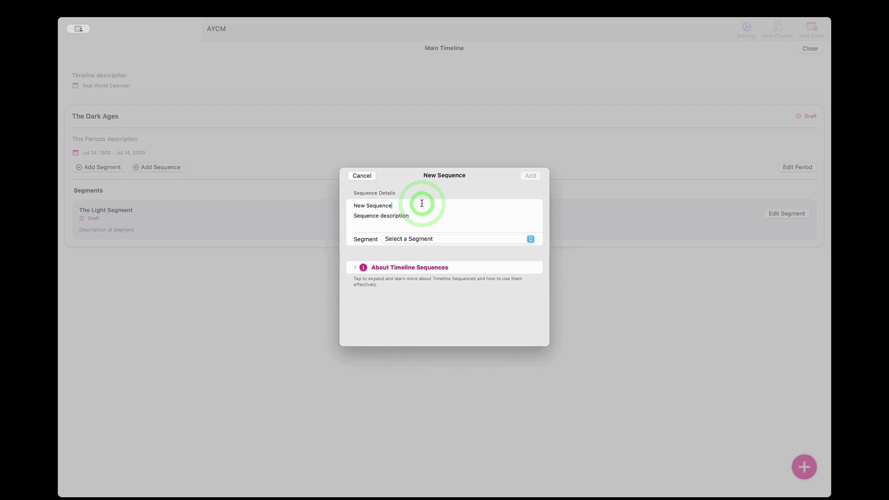
key("BackSpace")
key("BackSpace")
key("BackSpace")
key("BackSpace")
key("BackSpace")
key("BackSpace")
key("BackSpace")
key("BackSpace")
key("BackSpace")
key("BackSpace")
key("BackSpace")
key("BackSpace")
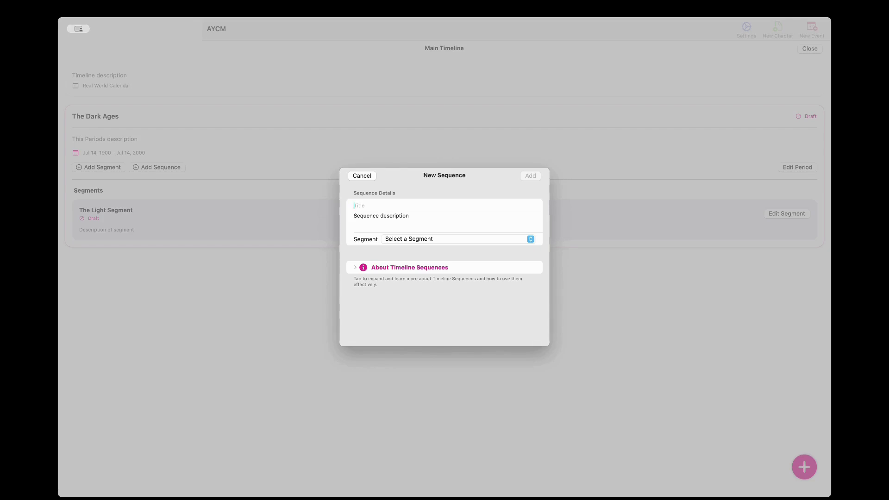
type("this New Sequence")
Assign the new sequence to The Light Segment and add it to the timeline.
left_click(530, 239)
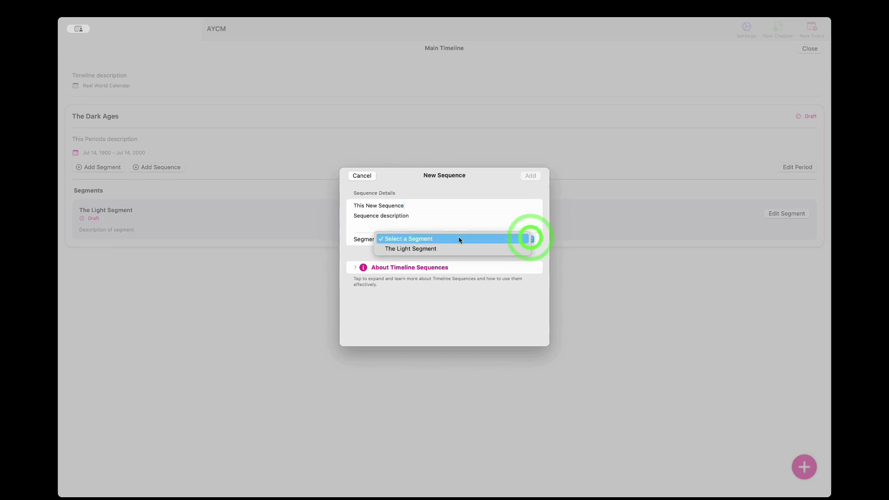
left_click(441, 249)
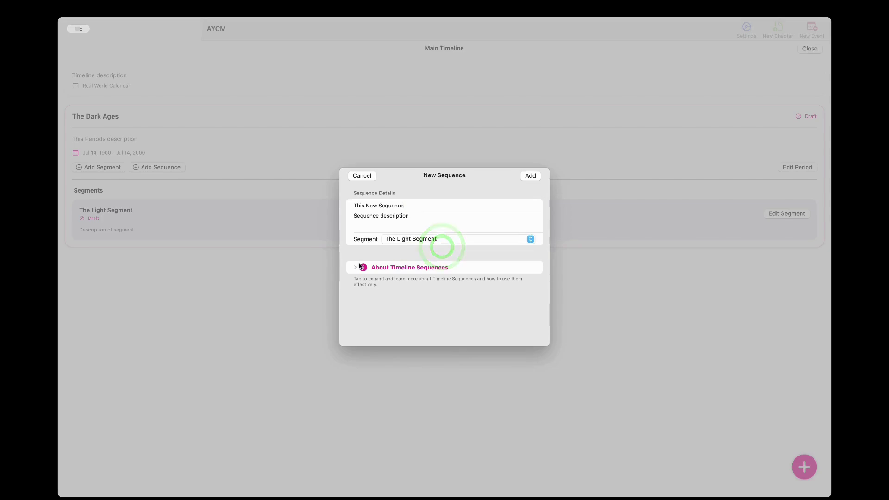
left_click(388, 267)
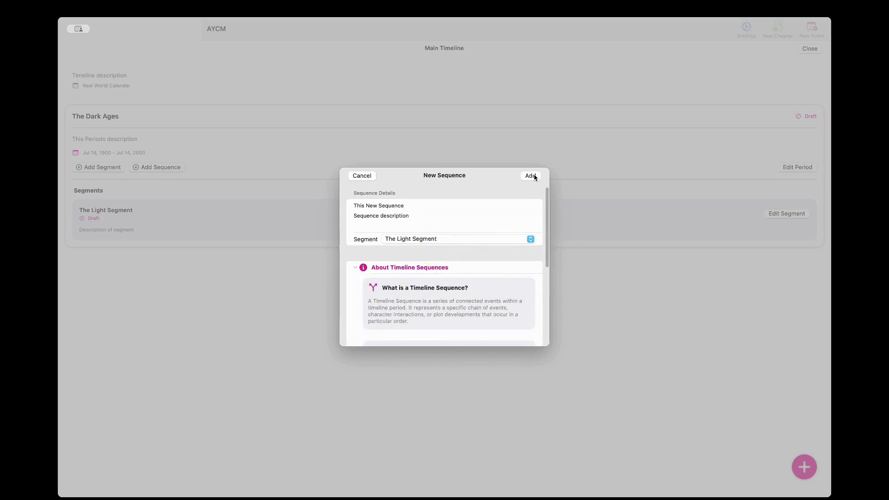
left_click(534, 176)
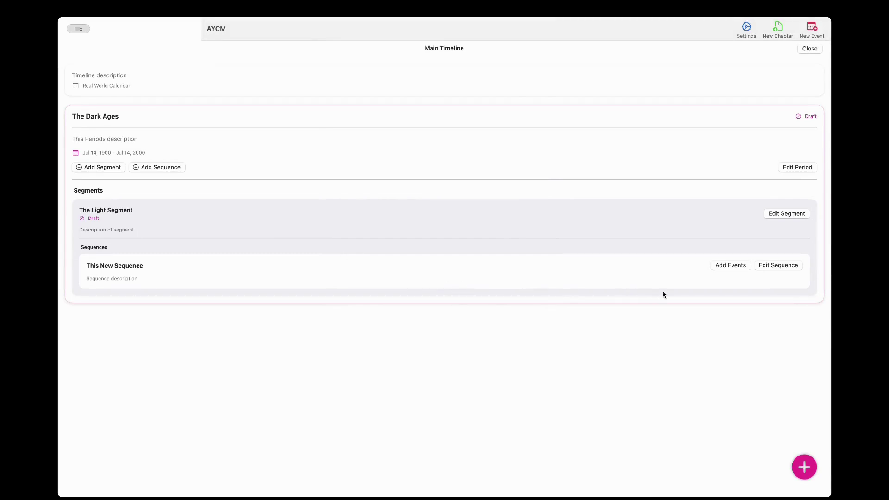
Add the main plot event New sunlight to This New Sequence with the event date 7/14/1995.
left_click(731, 265)
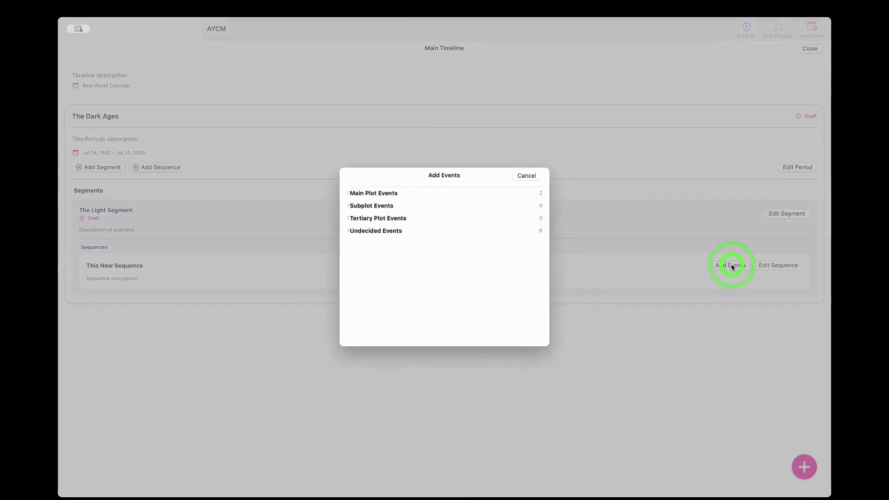
left_click(349, 194)
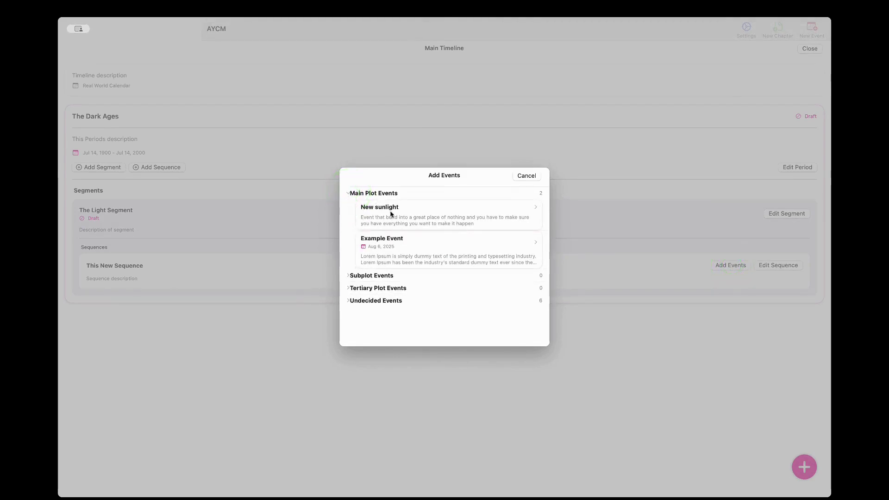
left_click(407, 216)
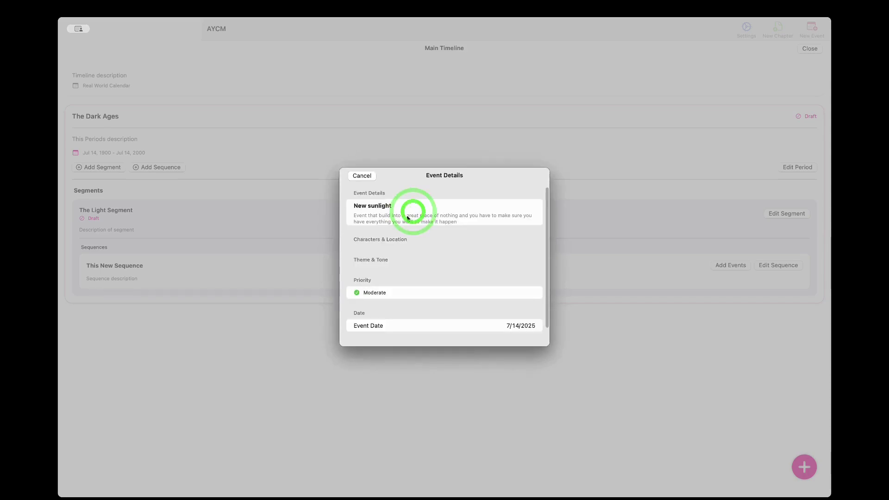
scroll(443, 206, "down", 2)
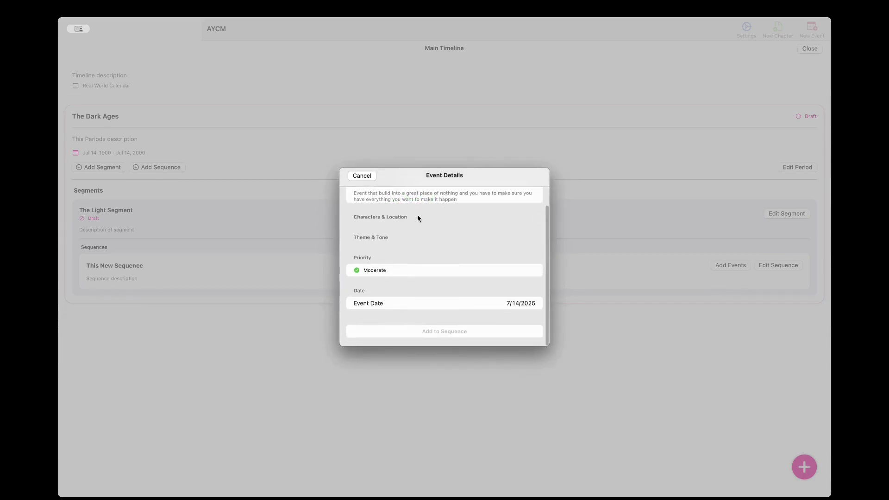
left_click(526, 303)
left_click(526, 303)
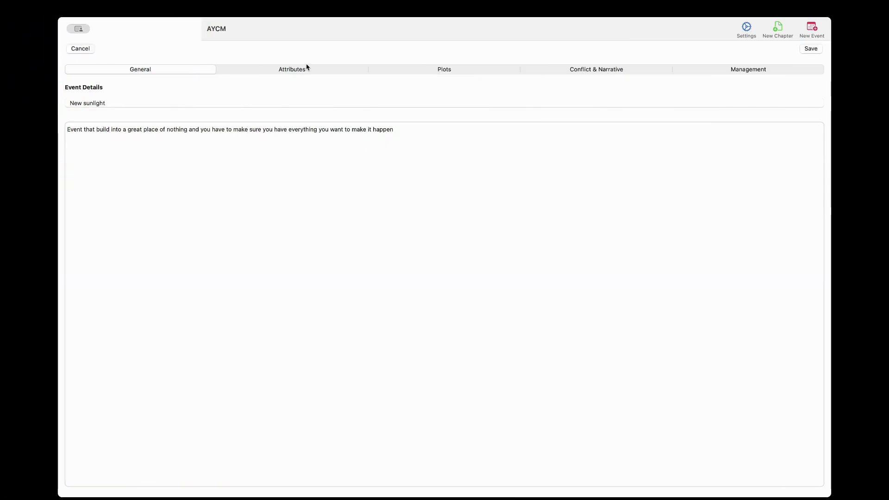
left_click(306, 66)
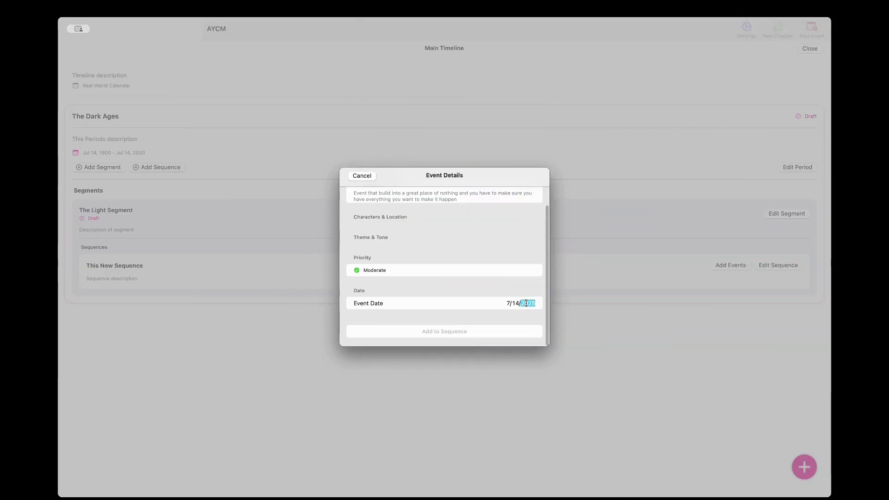
type("1995")
left_click(489, 290)
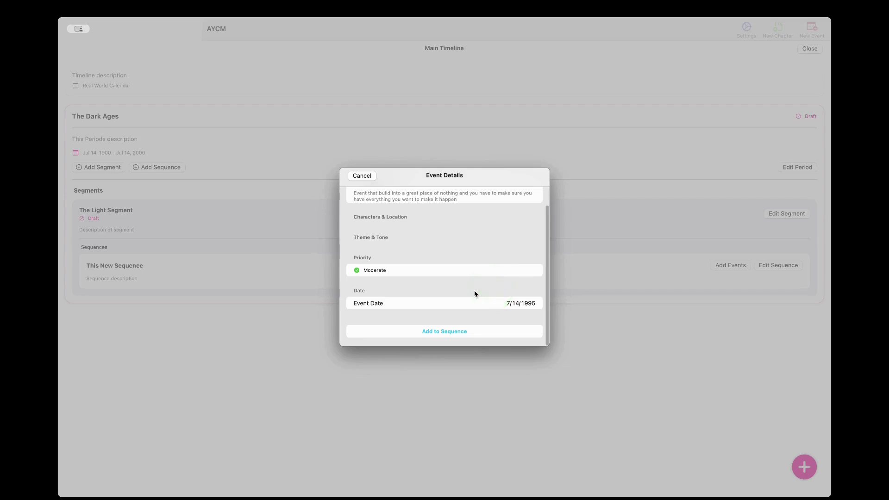
left_click(449, 331)
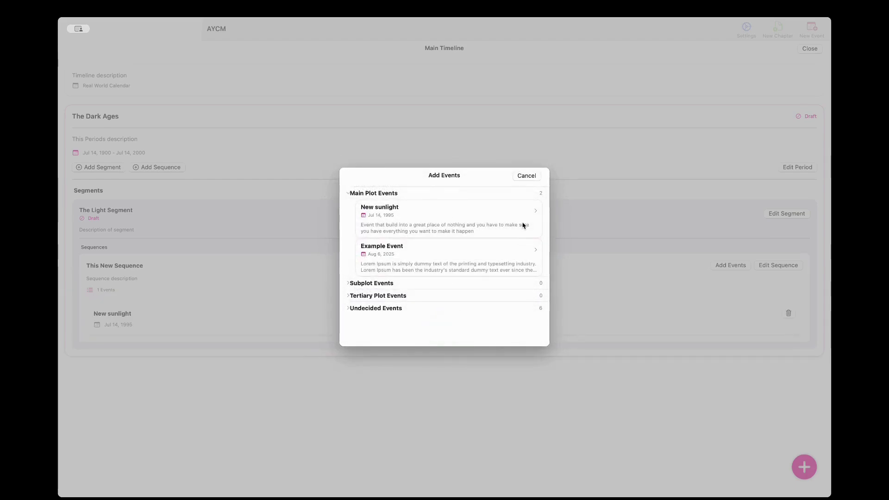
left_click(532, 176)
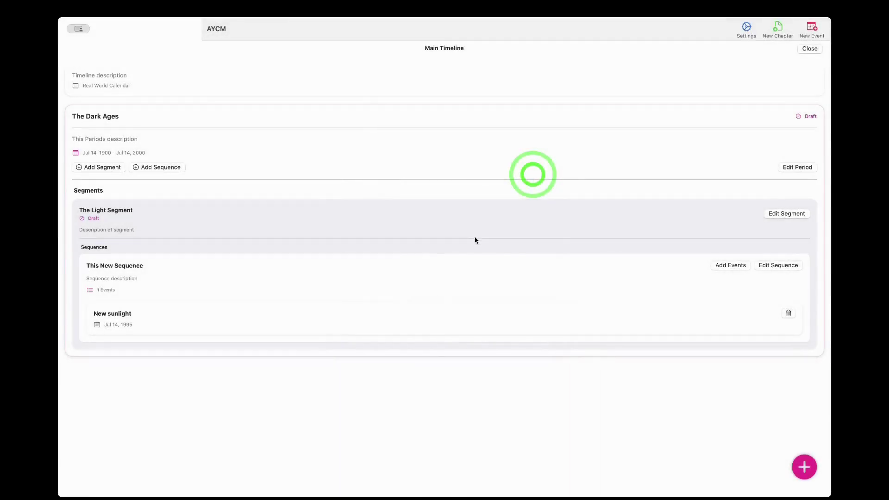